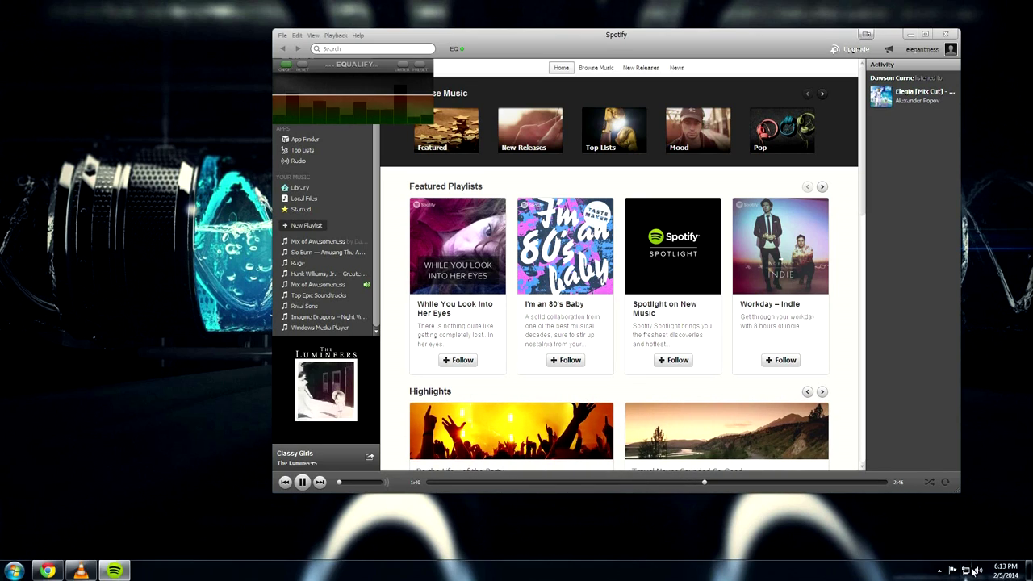
Step: List the playback devices with the USB speakers as default, then play Short Change Hero from Mix of Awesomeness
{"action": "right_click", "coordinate": [977, 572]}
{"action": "left_click", "coordinate": [951, 517]}
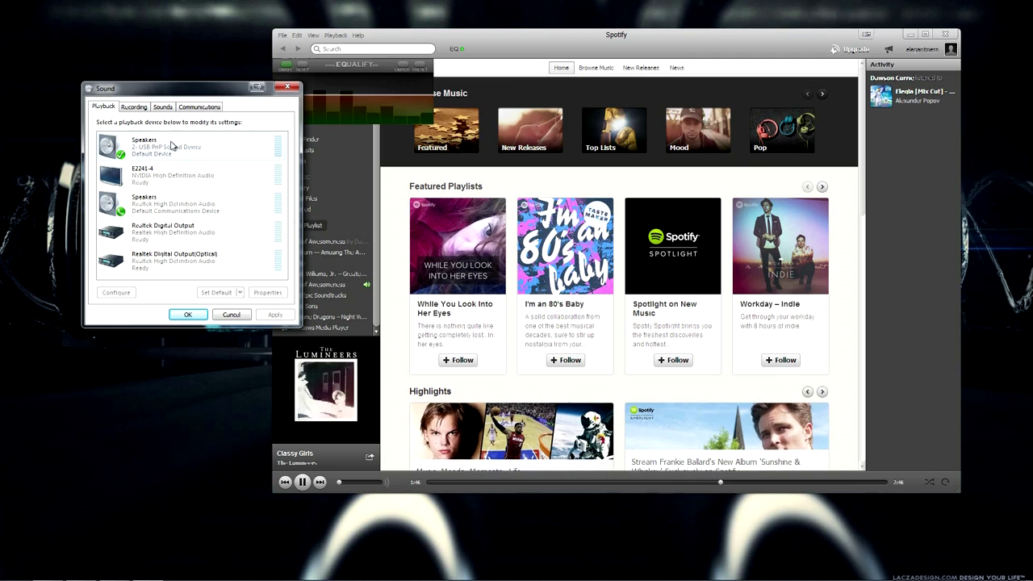
{"action": "mouse_move", "coordinate": [340, 97]}
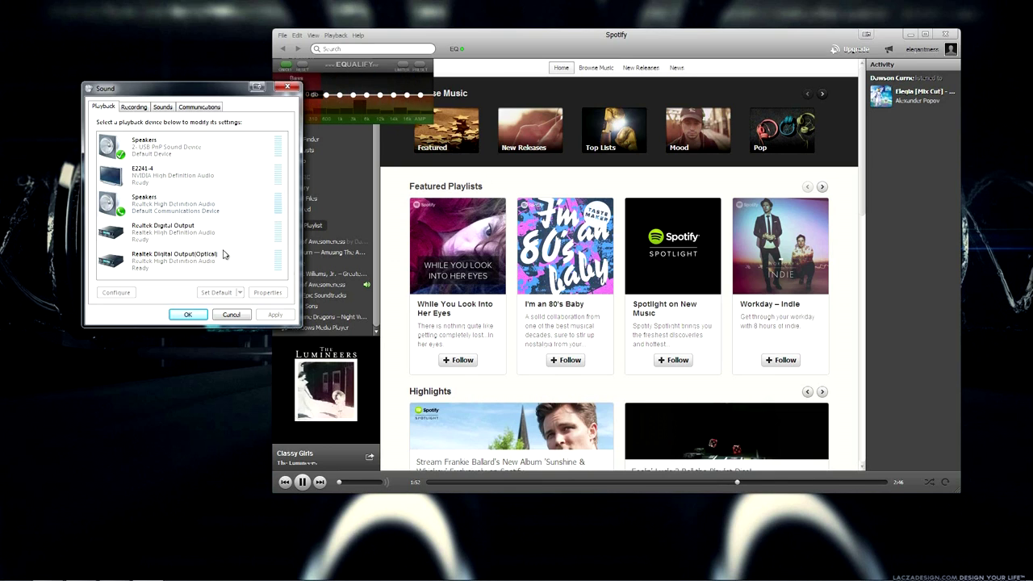
{"action": "left_click", "coordinate": [331, 285]}
{"action": "double_click", "coordinate": [331, 285]}
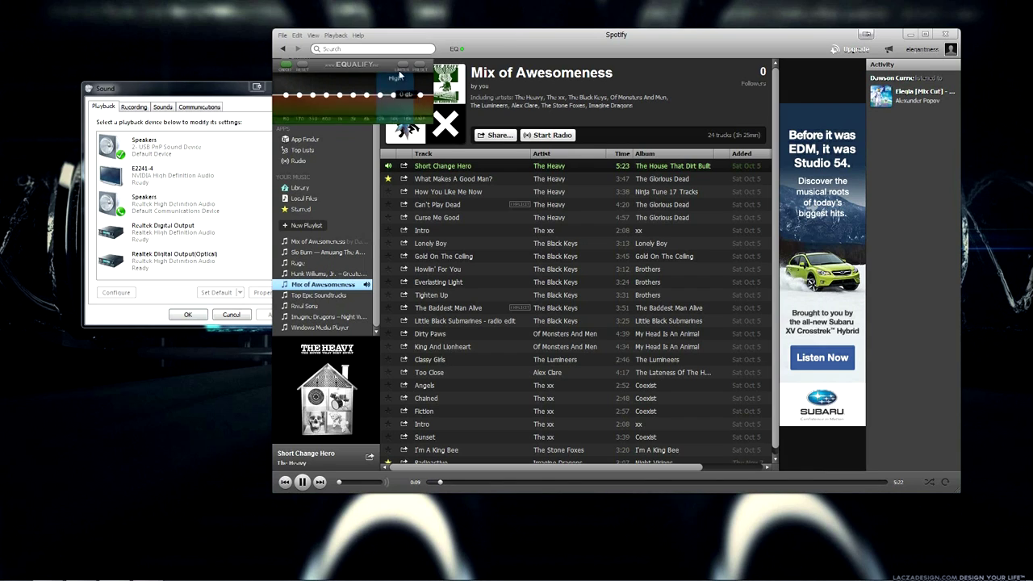
{"action": "left_click", "coordinate": [456, 50]}
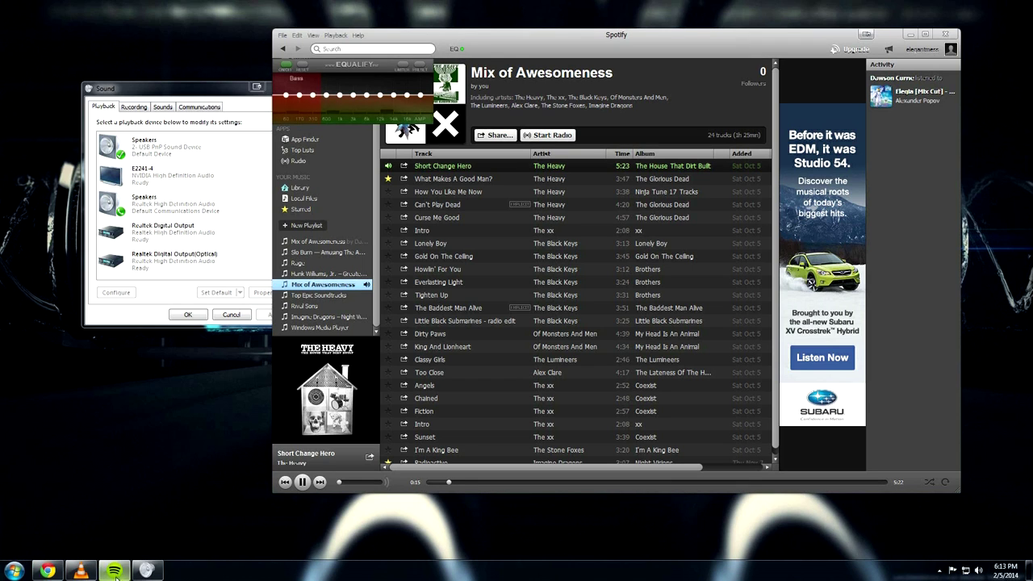
{"action": "left_click", "coordinate": [63, 545]}
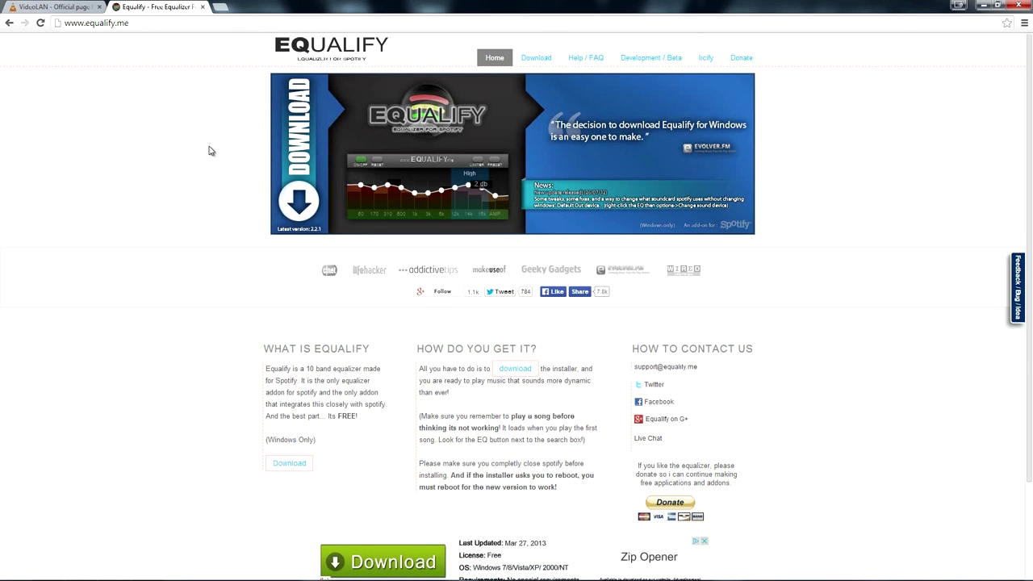
{"action": "left_click", "coordinate": [983, 5]}
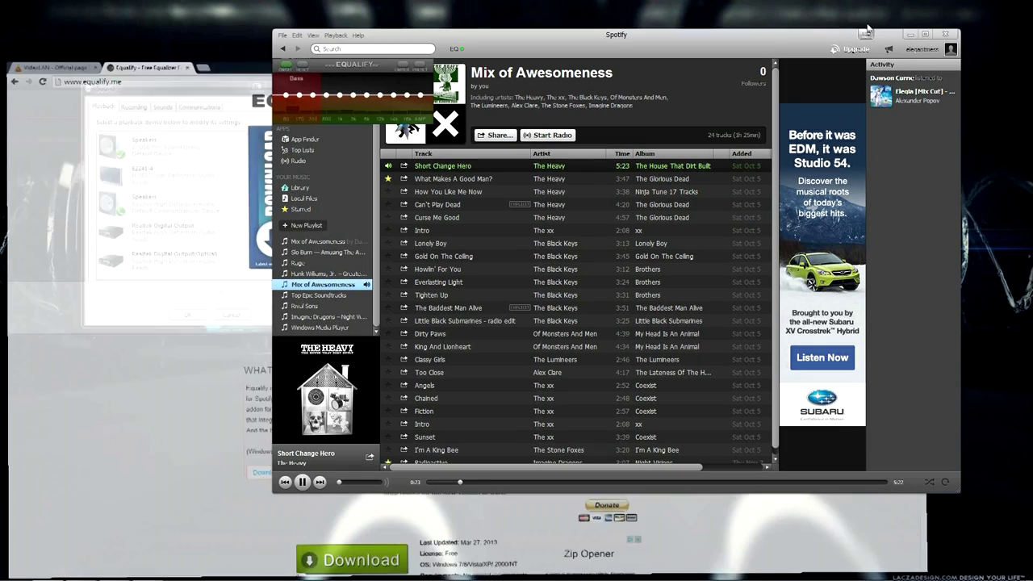
{"action": "left_click", "coordinate": [454, 50]}
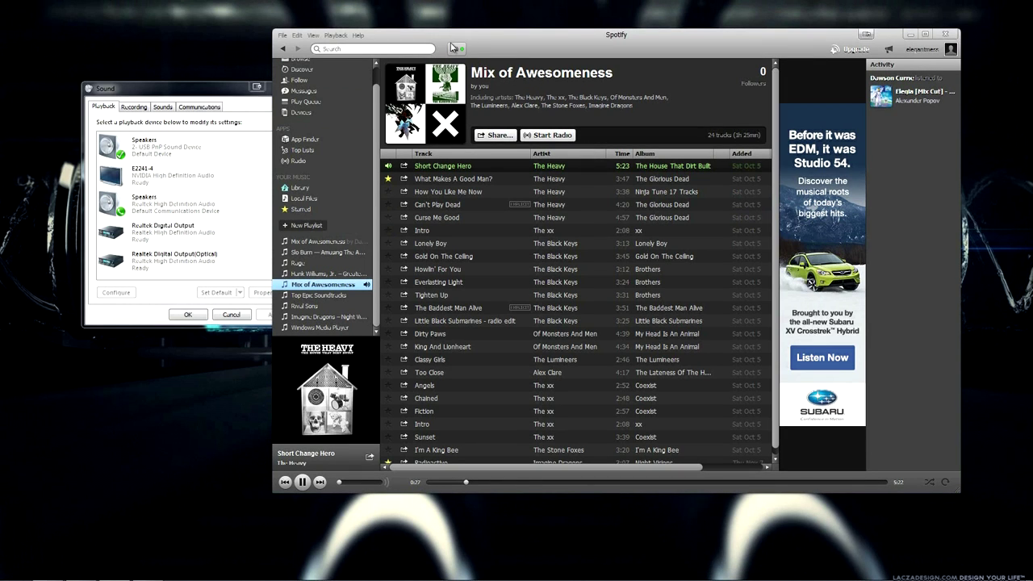
{"action": "left_click", "coordinate": [455, 50]}
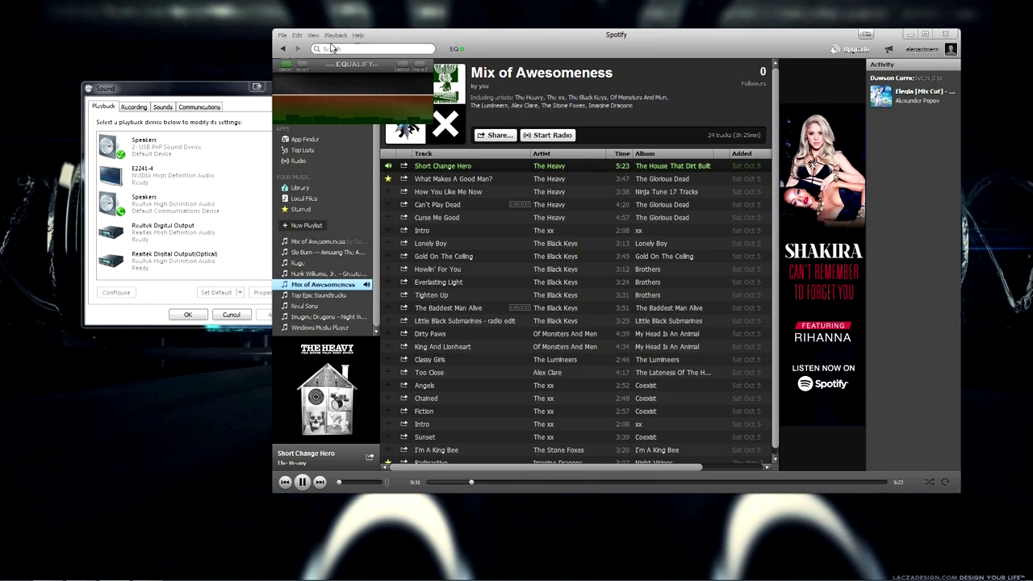
Step: Set Equalify's output device to Speakers (Realtek High Definition Audio) and dismiss the confirmation notice
{"action": "left_click", "coordinate": [354, 65]}
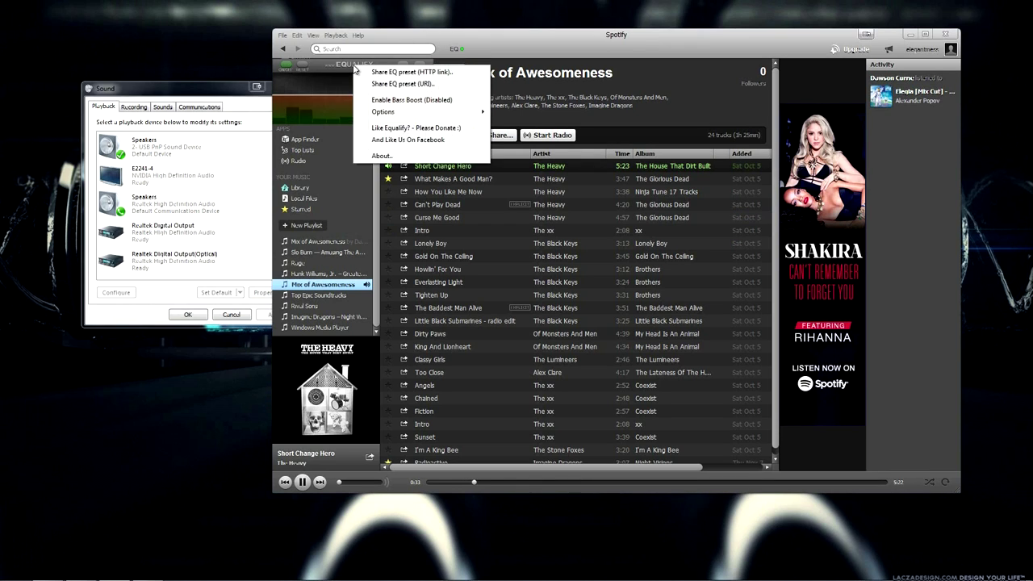
{"action": "mouse_move", "coordinate": [383, 113]}
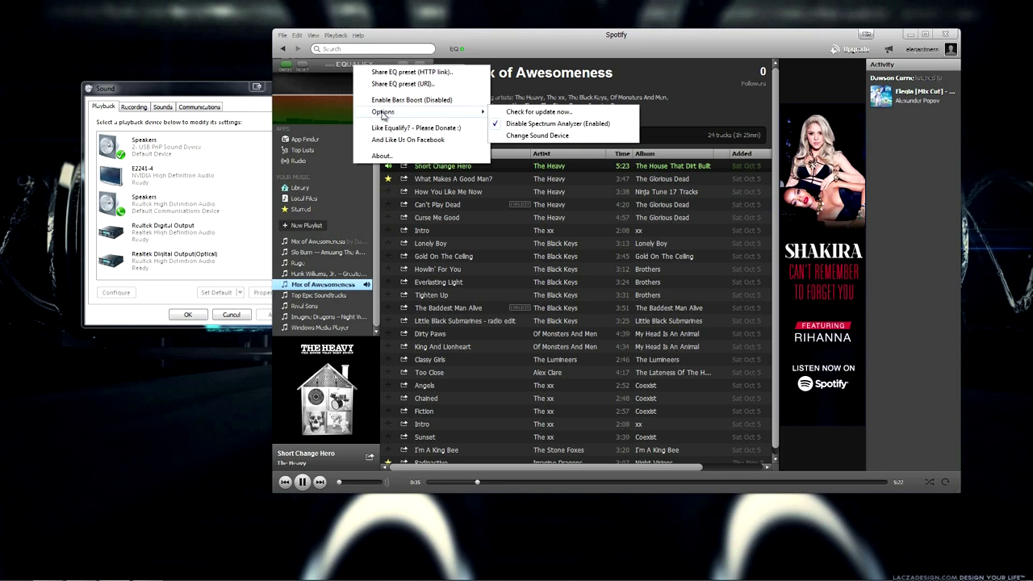
{"action": "left_click", "coordinate": [523, 135]}
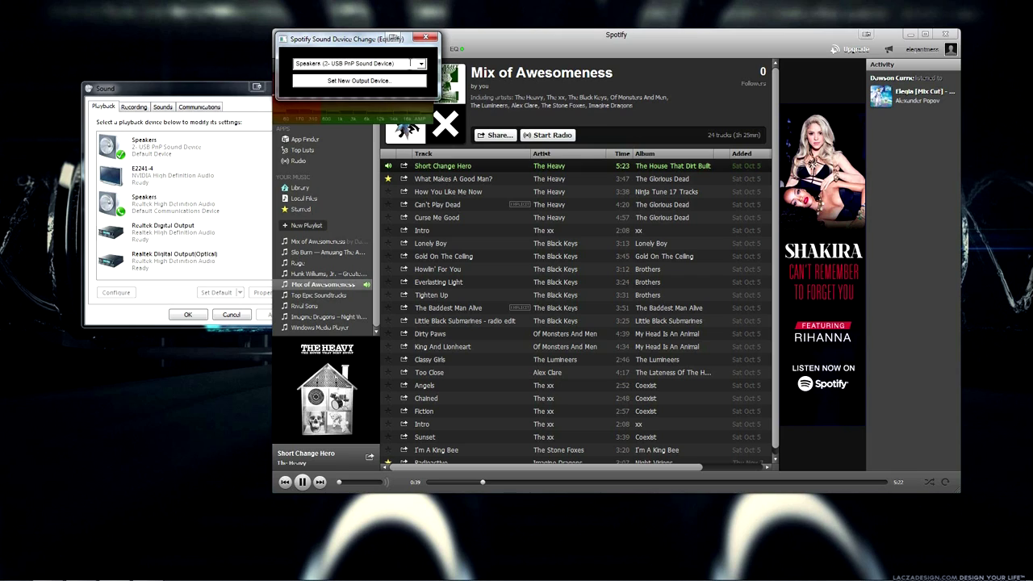
{"action": "left_click", "coordinate": [420, 65]}
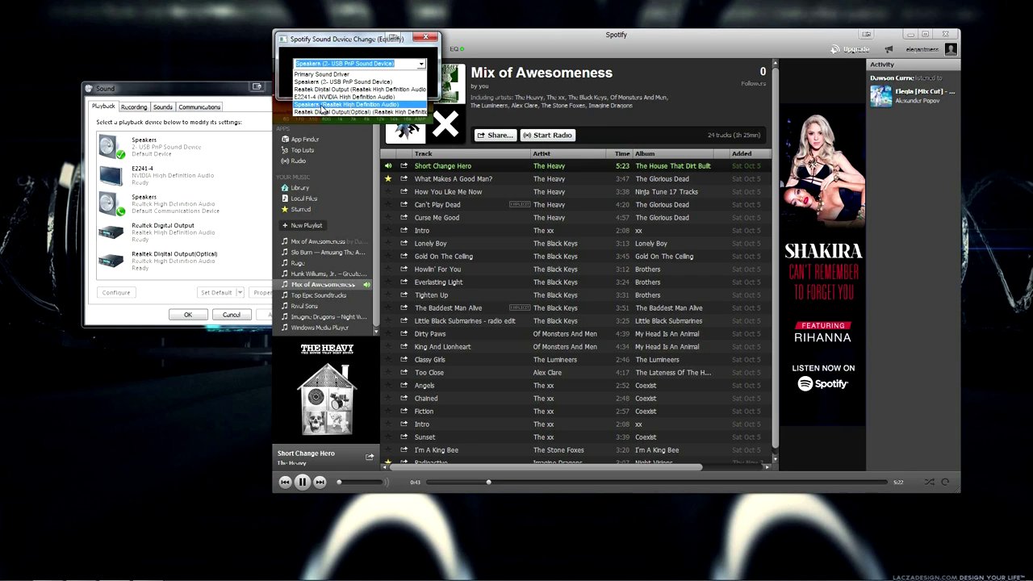
{"action": "left_click", "coordinate": [321, 105]}
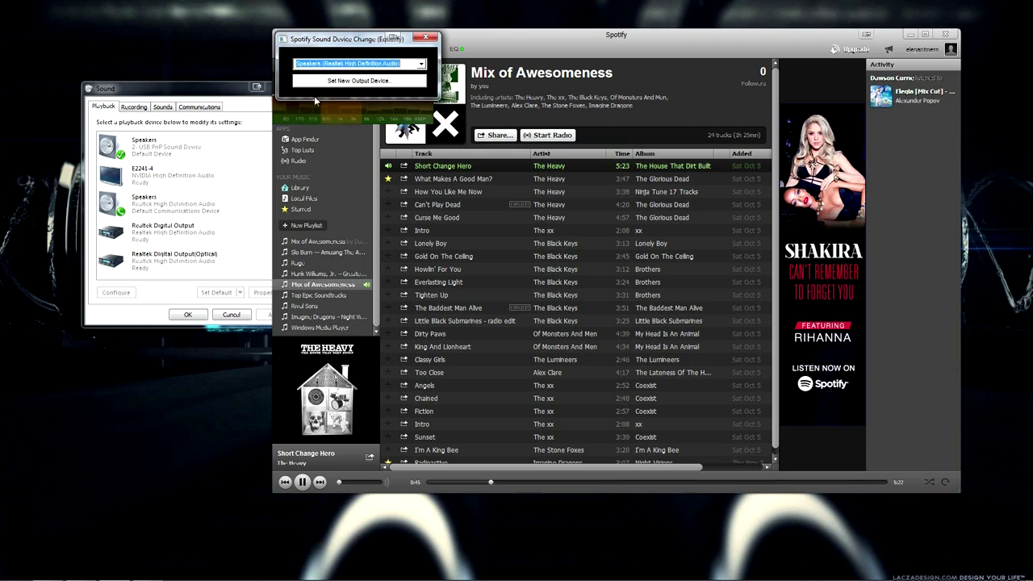
{"action": "left_click", "coordinate": [355, 80]}
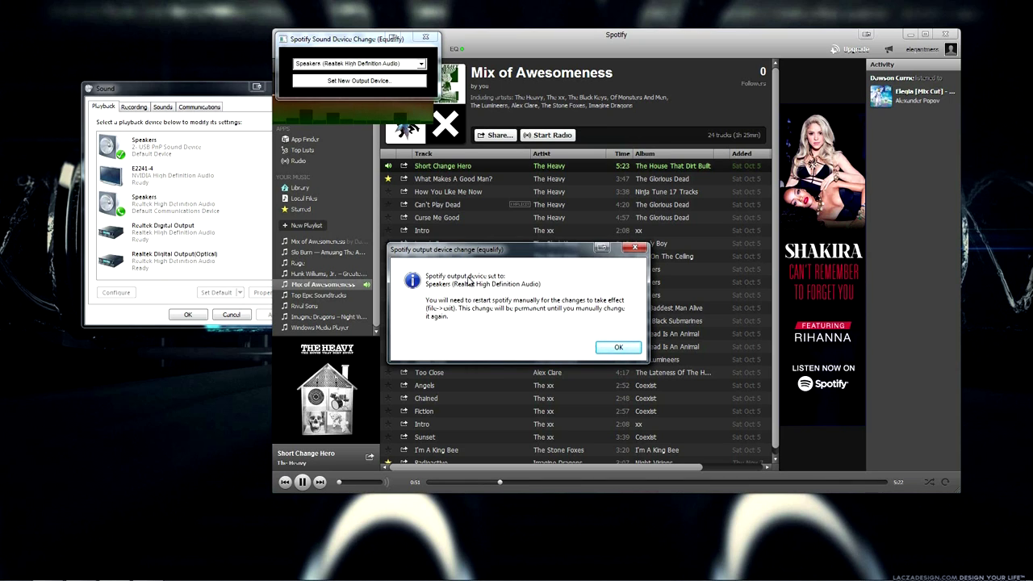
{"action": "left_click", "coordinate": [611, 349]}
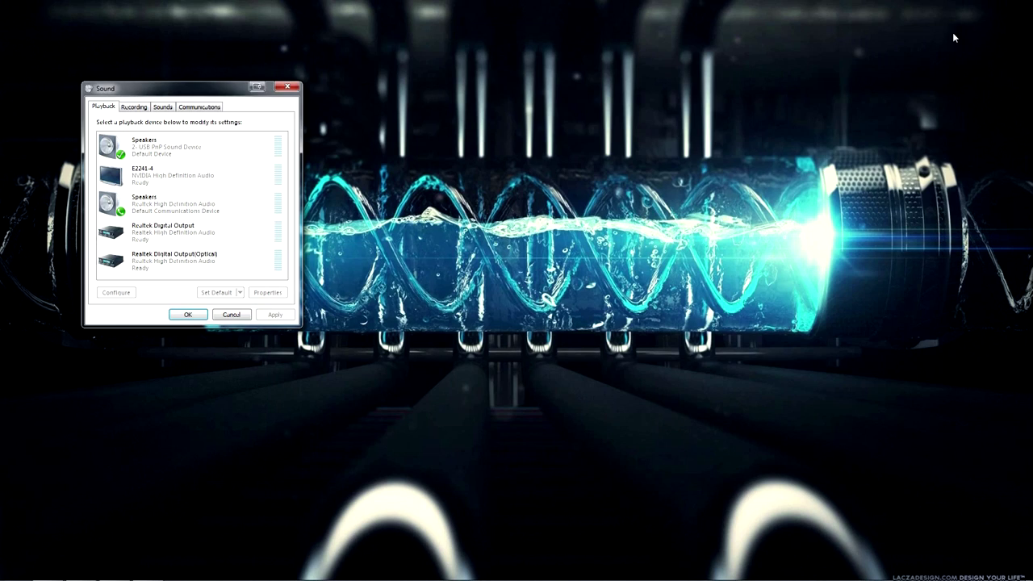
Step: Quit Spotify from its tray icon, relaunch it, resume Short Change Hero and reopen the Equalify panel
{"action": "left_click", "coordinate": [955, 34]}
{"action": "left_click", "coordinate": [945, 572]}
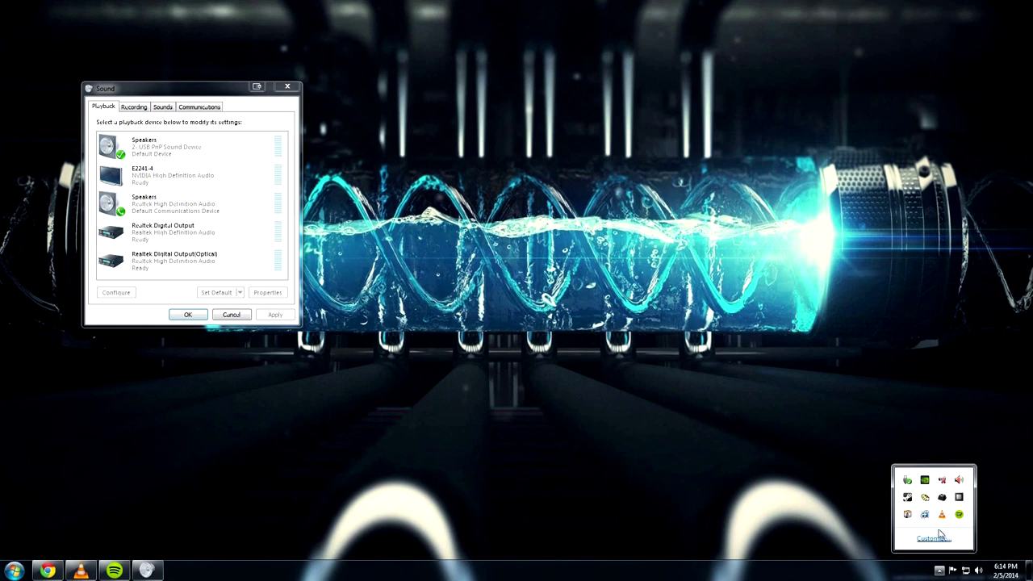
{"action": "right_click", "coordinate": [960, 516]}
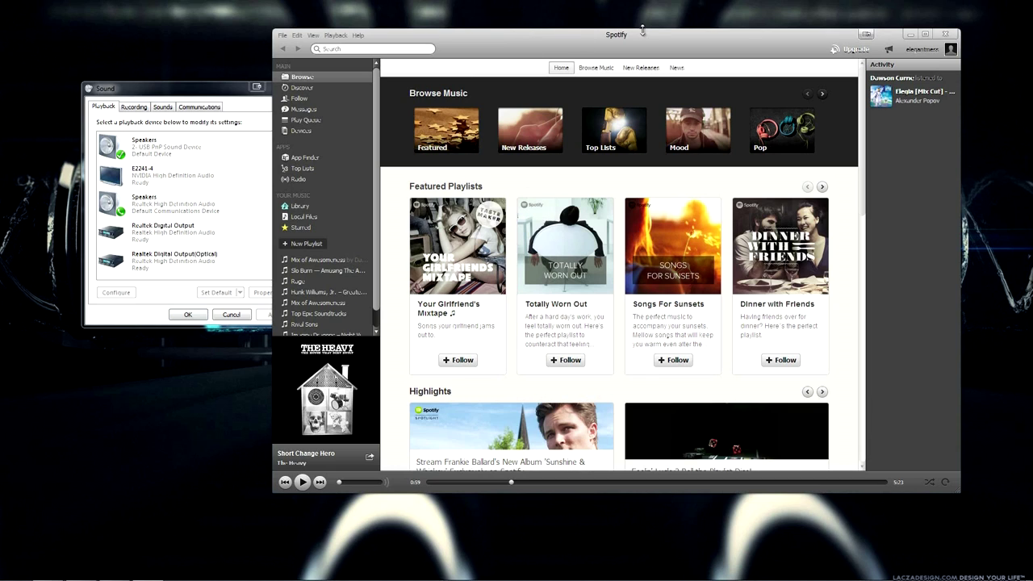
{"action": "left_click", "coordinate": [302, 483]}
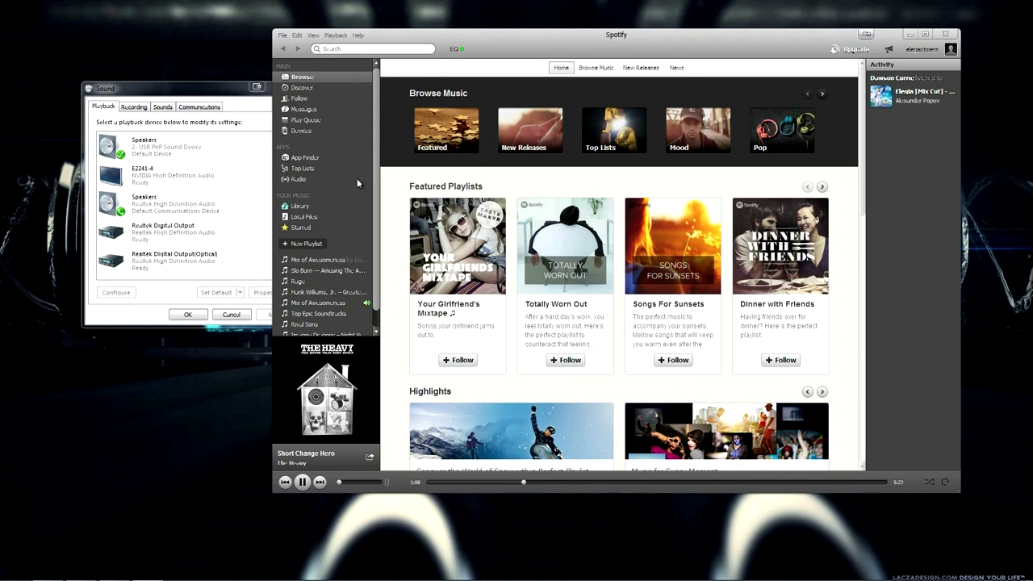
{"action": "left_click", "coordinate": [454, 50]}
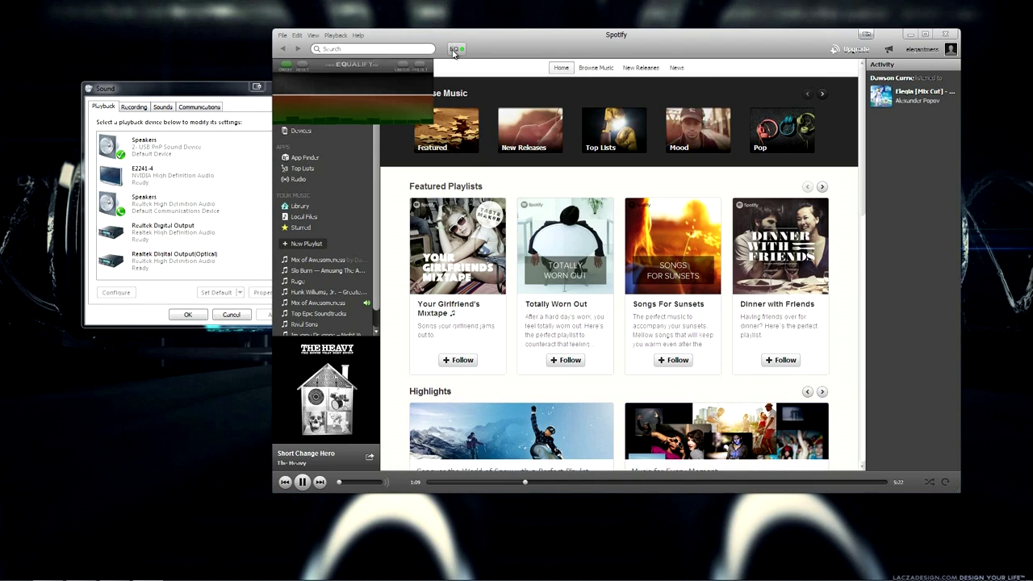
Step: Bring up Equalify's Change Sound Device window from its right-click Options menu, then close it
{"action": "right_click", "coordinate": [359, 66]}
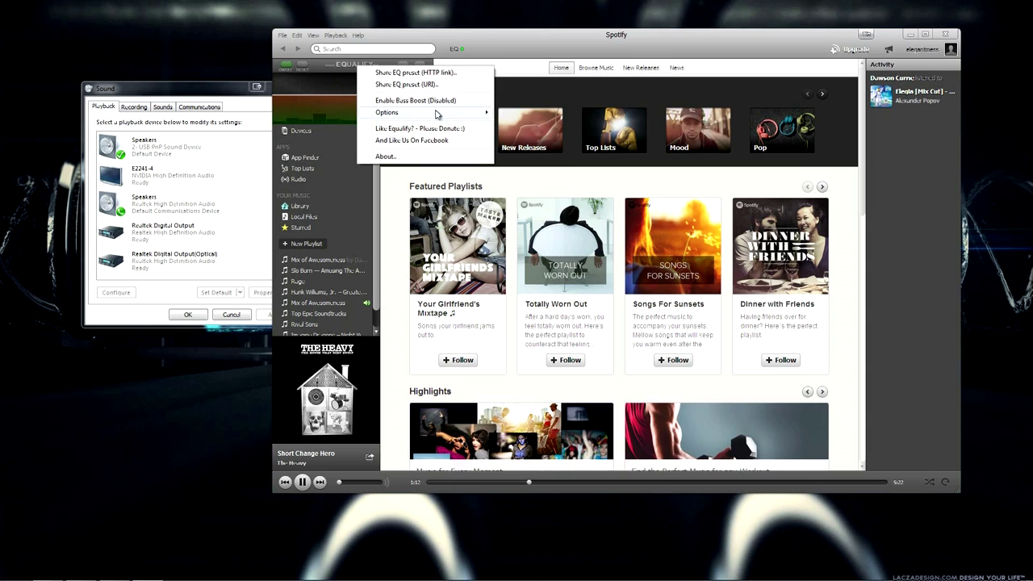
{"action": "mouse_move", "coordinate": [452, 112]}
{"action": "left_click", "coordinate": [513, 136]}
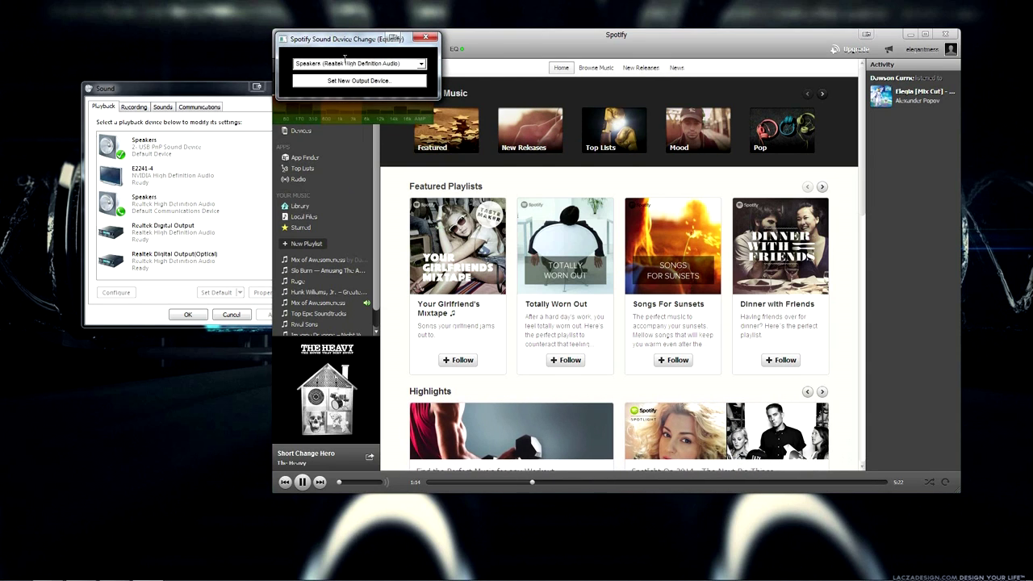
{"action": "left_click", "coordinate": [426, 37]}
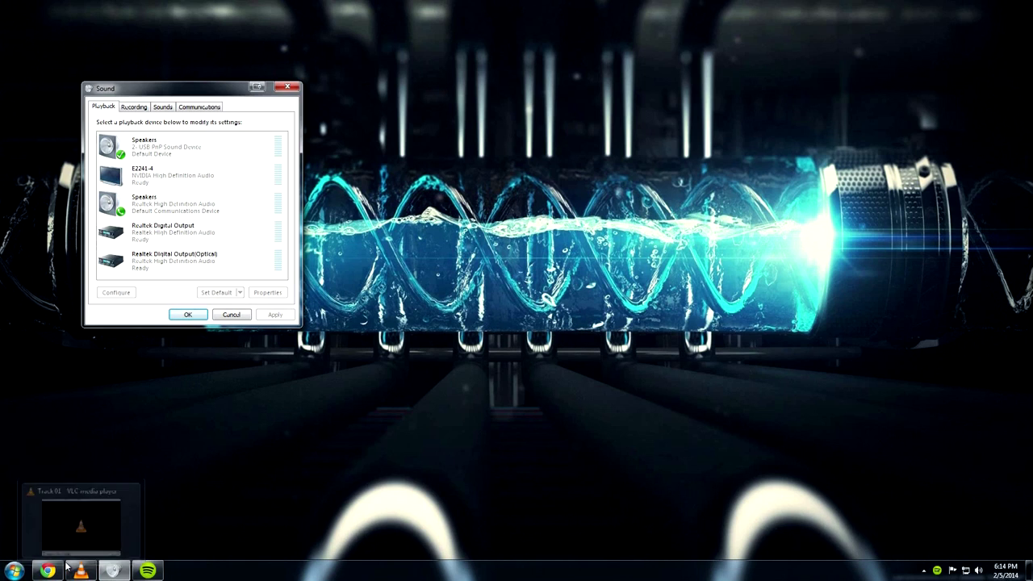
Step: Bring VLC forward, select Dont Box Me In through Media > Open File, then cancel the dialog
{"action": "left_click", "coordinate": [67, 567]}
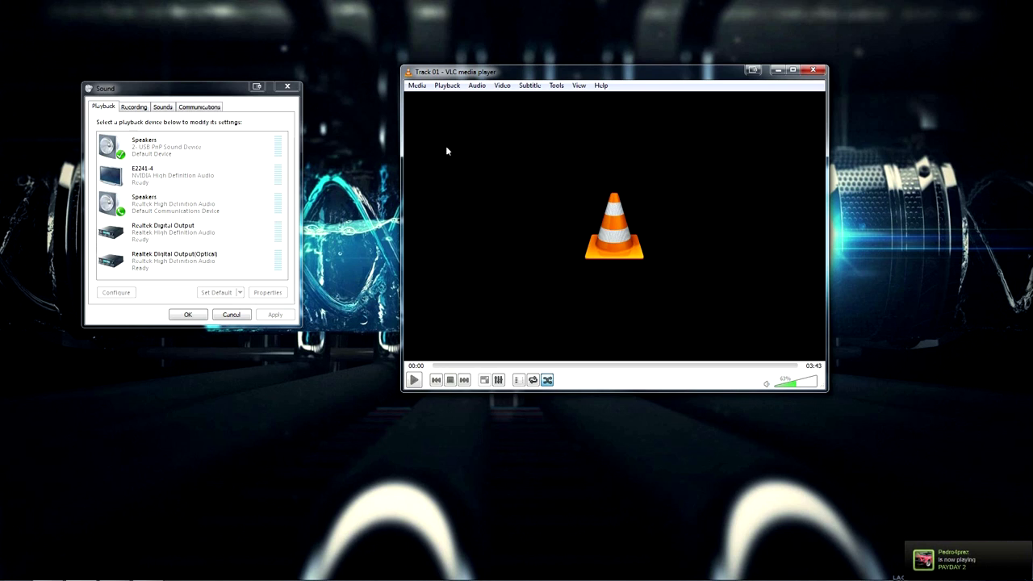
{"action": "left_click", "coordinate": [416, 85]}
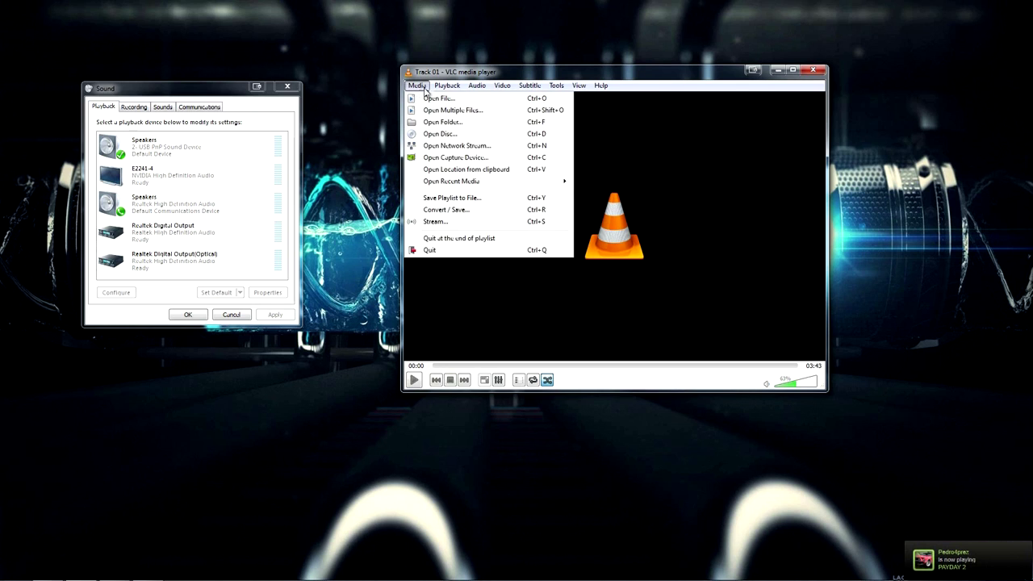
{"action": "mouse_move", "coordinate": [436, 89]}
{"action": "left_click", "coordinate": [429, 99]}
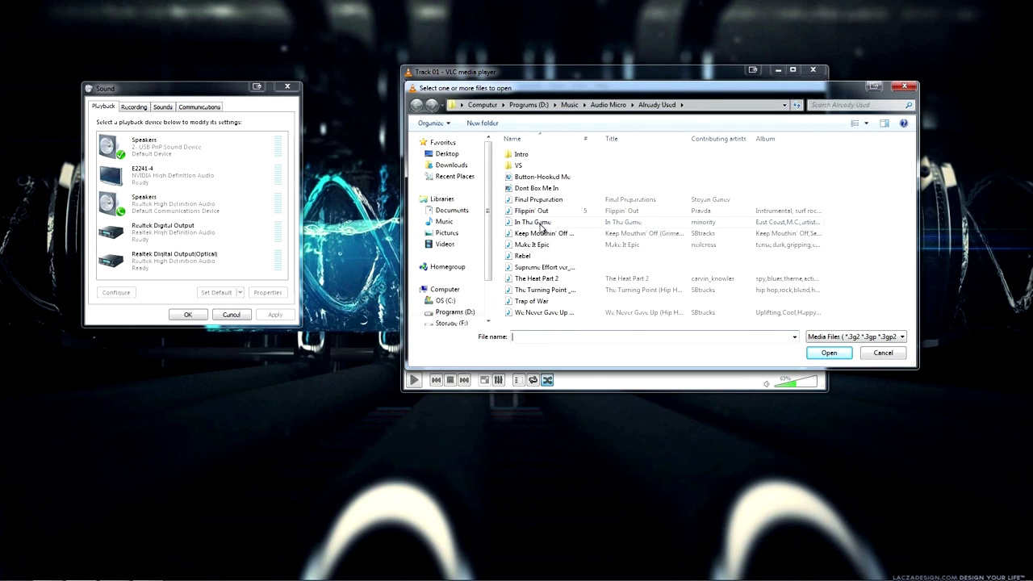
{"action": "left_click", "coordinate": [530, 191]}
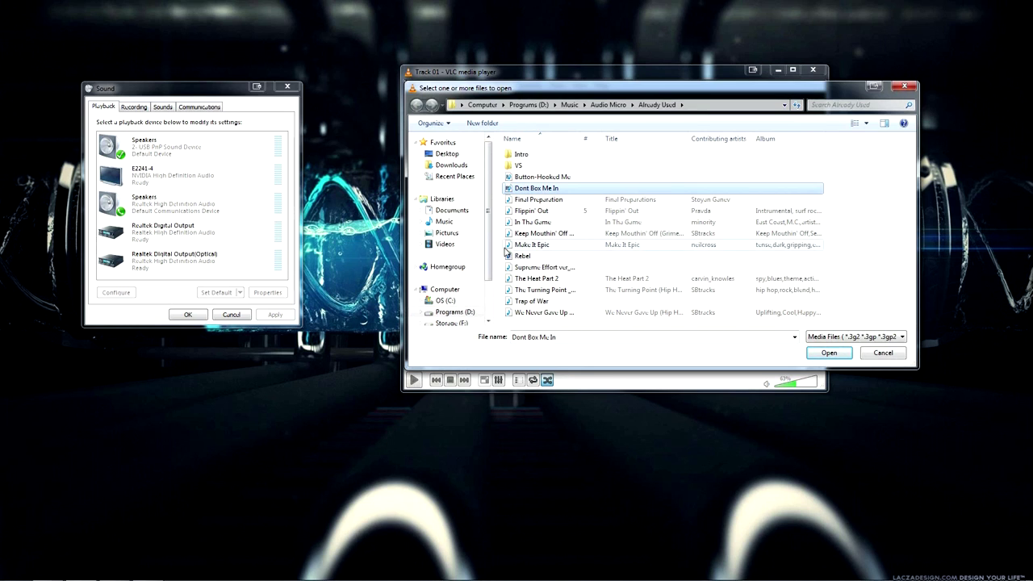
{"action": "left_click", "coordinate": [905, 85]}
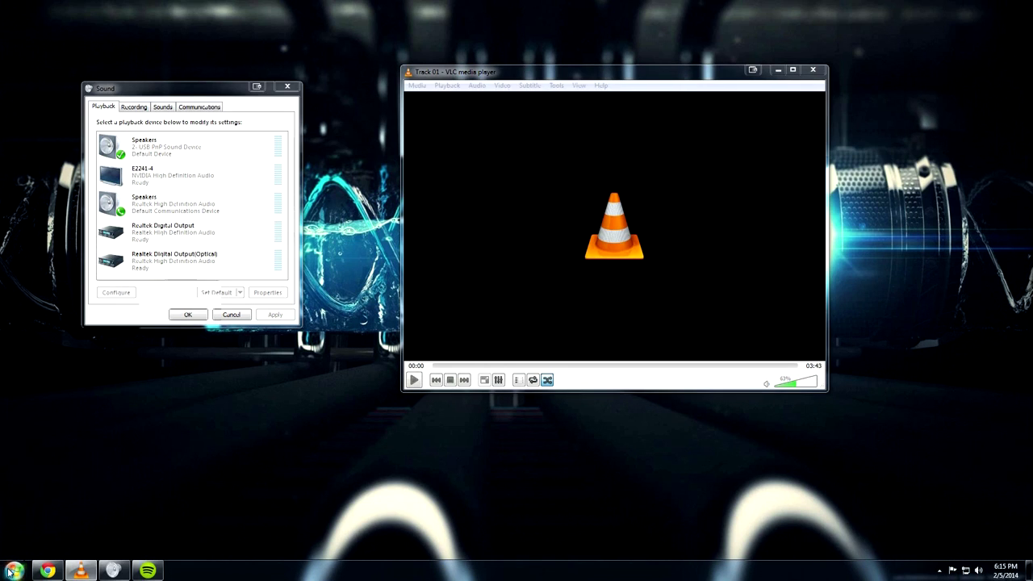
Step: Browse in Explorer to Computer > Programs (D:) > Music > Audio Micro > Already Used
{"action": "left_click", "coordinate": [15, 571]}
{"action": "left_click", "coordinate": [161, 409]}
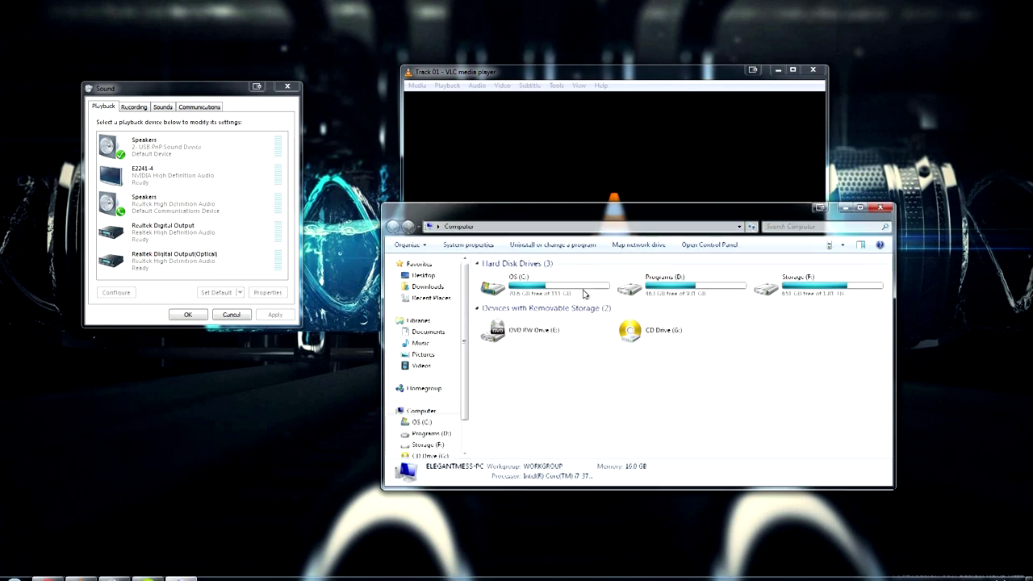
{"action": "double_click", "coordinate": [645, 295]}
{"action": "double_click", "coordinate": [520, 299]}
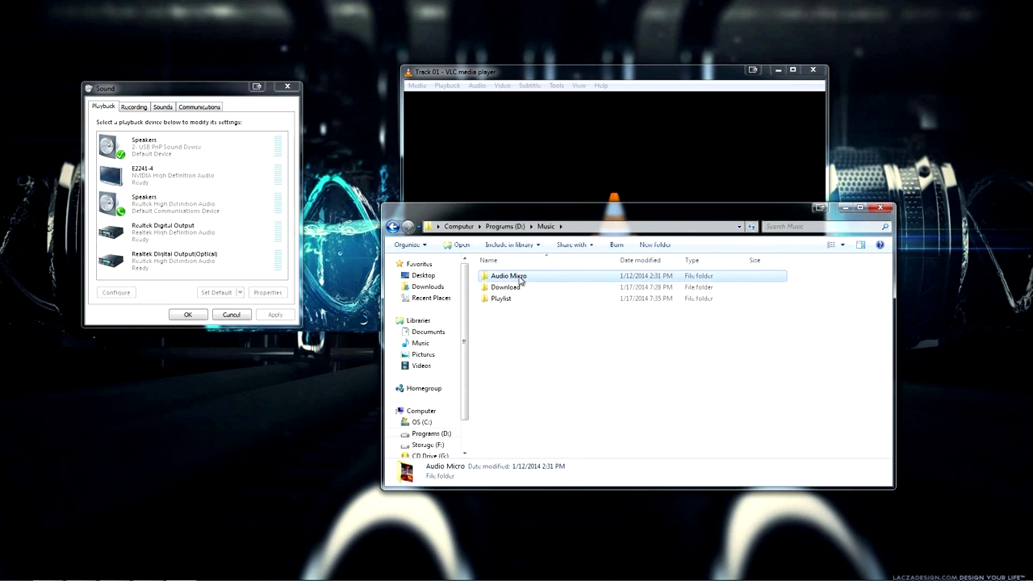
{"action": "double_click", "coordinate": [523, 278]}
{"action": "double_click", "coordinate": [523, 277]}
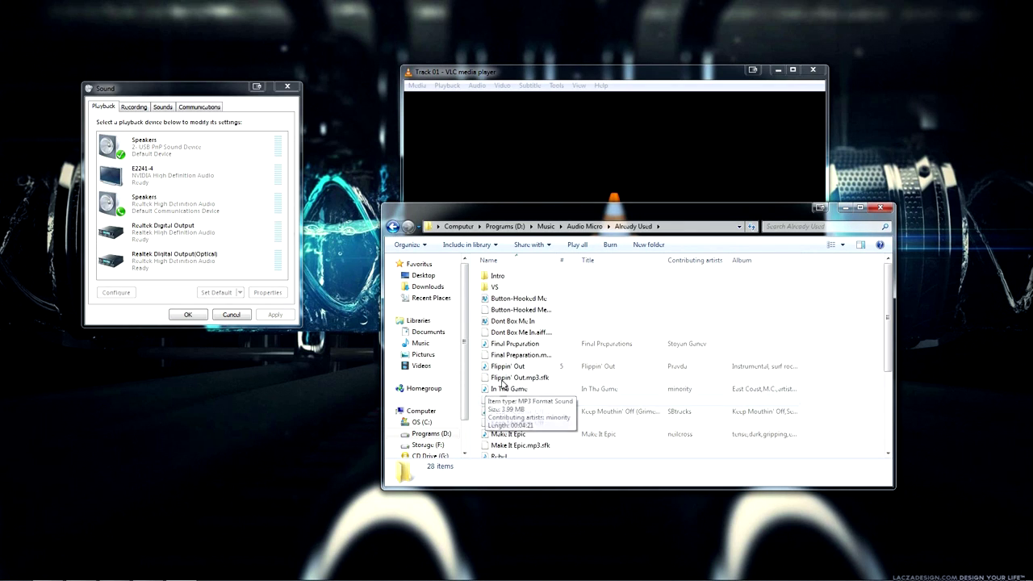
{"action": "scroll", "coordinate": [516, 363], "scroll_direction": "down", "scroll_amount": 3}
{"action": "scroll", "coordinate": [532, 403], "scroll_direction": "up", "scroll_amount": 3}
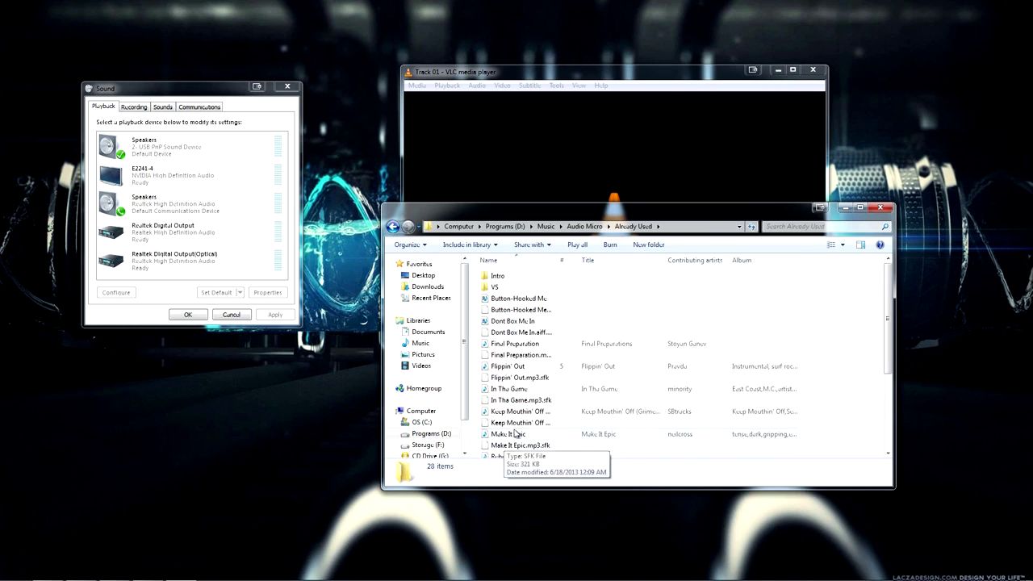
Step: Drag Dont Box Me In onto VLC so it plays there, then close Explorer
{"action": "double_click", "coordinate": [509, 321]}
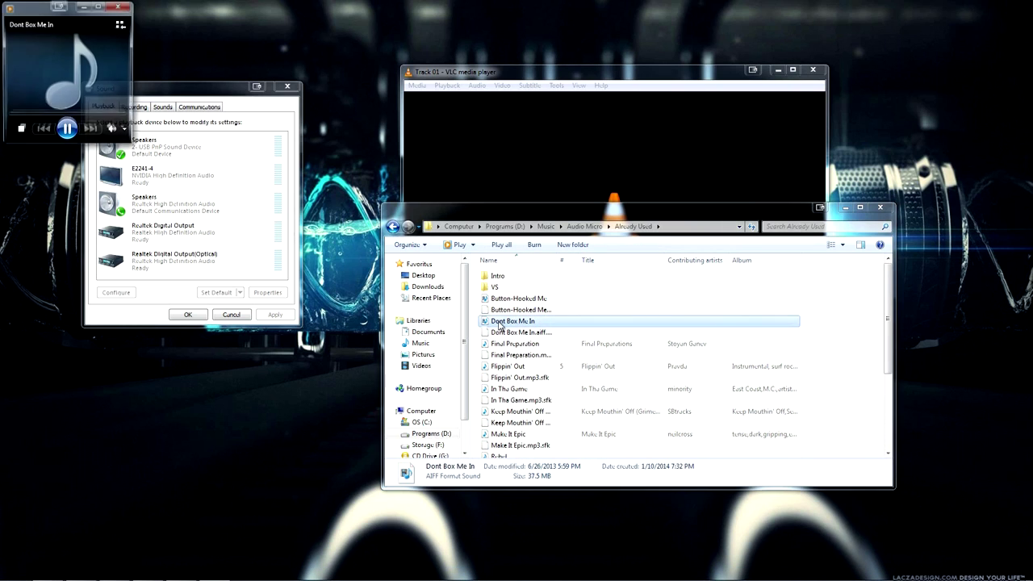
{"action": "left_click", "coordinate": [119, 6]}
{"action": "left_click_drag", "start_coordinate": [536, 206], "coordinate": [663, 278]}
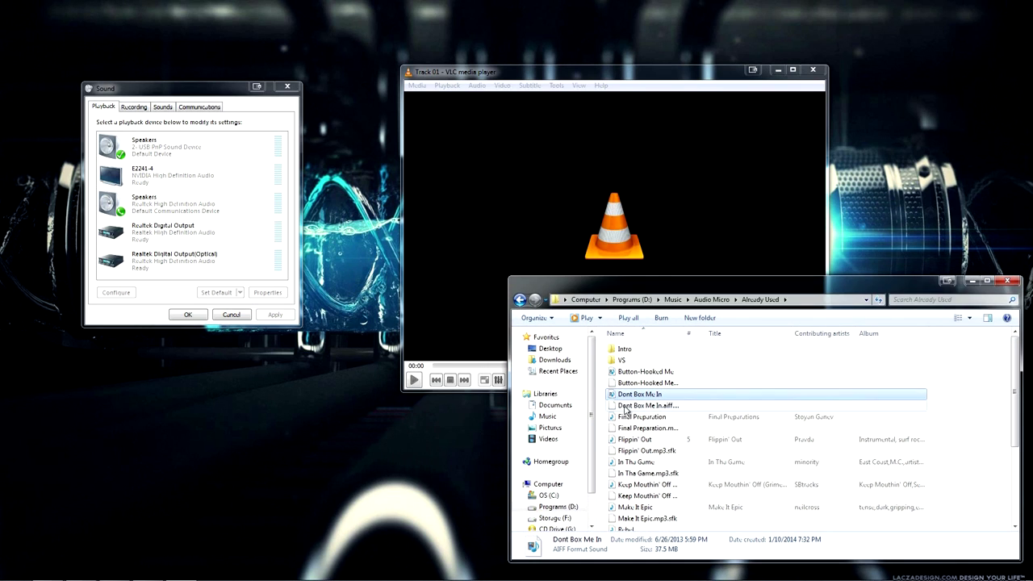
{"action": "left_click_drag", "start_coordinate": [632, 398], "coordinate": [519, 226]}
{"action": "left_click", "coordinate": [1008, 280]}
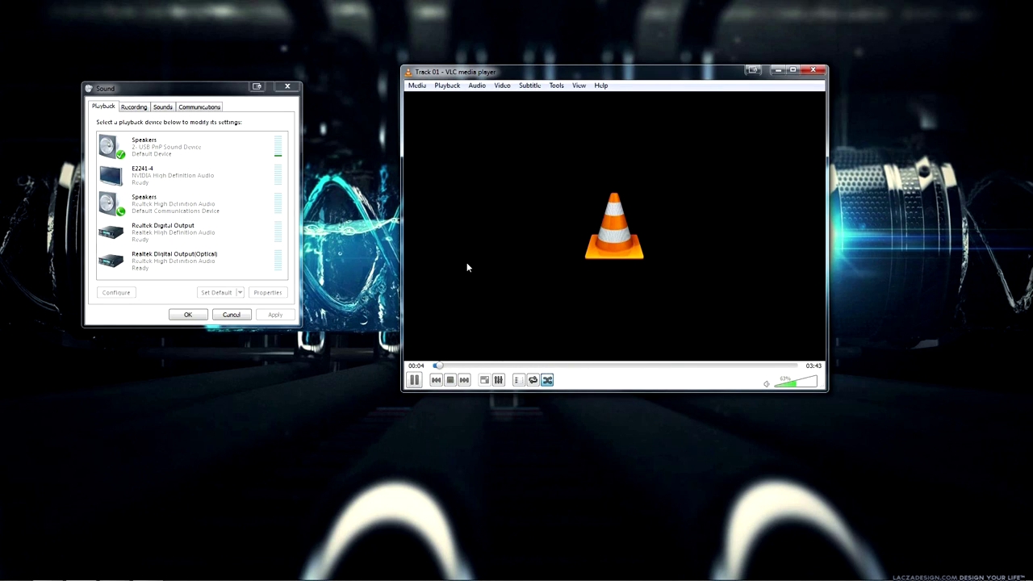
Step: Lower VLC's volume to about 30% and route its audio to Speakers (Realtek High Definition Audio)
{"action": "left_click", "coordinate": [787, 389]}
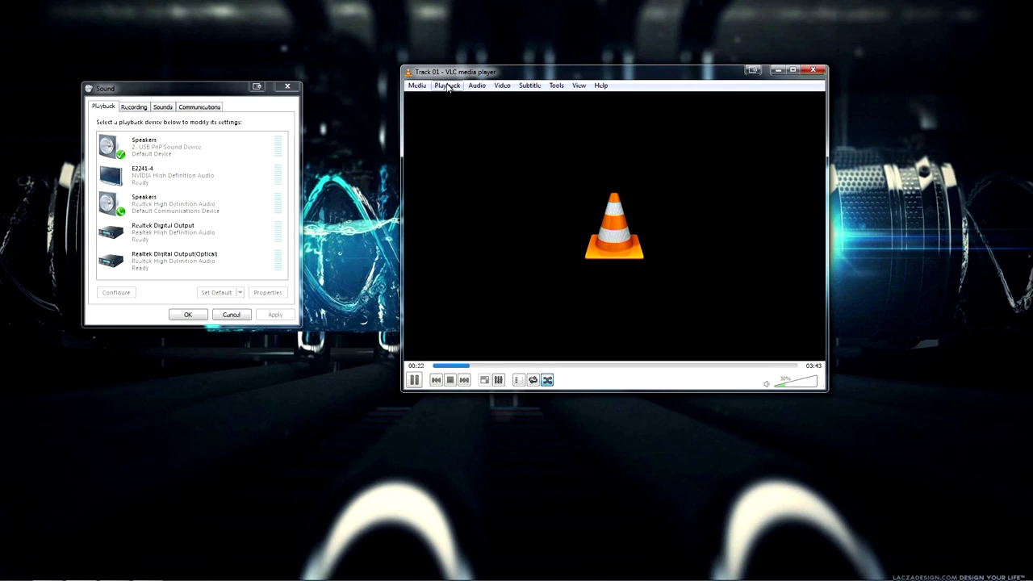
{"action": "left_click", "coordinate": [473, 87]}
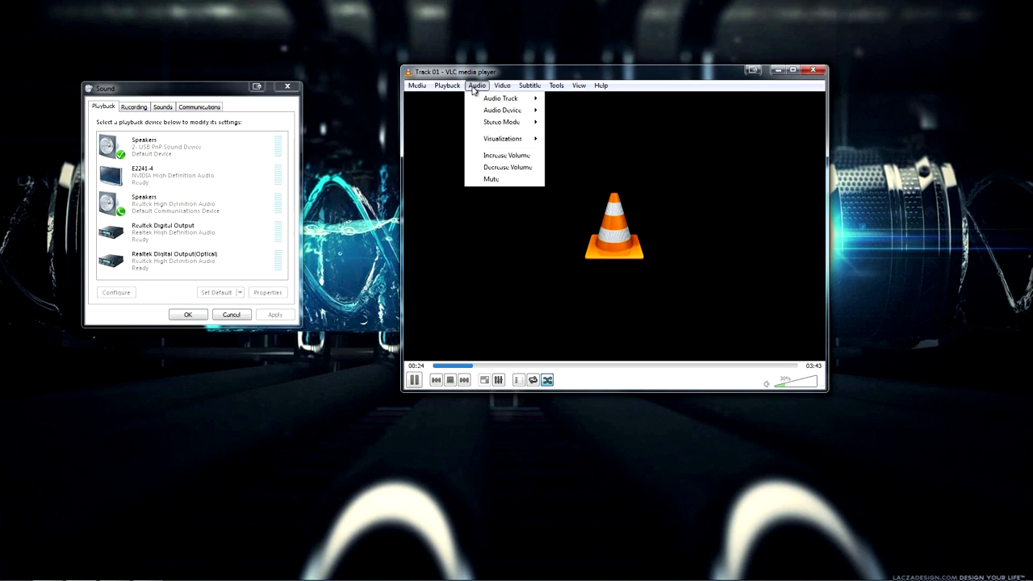
{"action": "key", "text": "Left"}
{"action": "mouse_move", "coordinate": [483, 86]}
{"action": "mouse_move", "coordinate": [500, 114]}
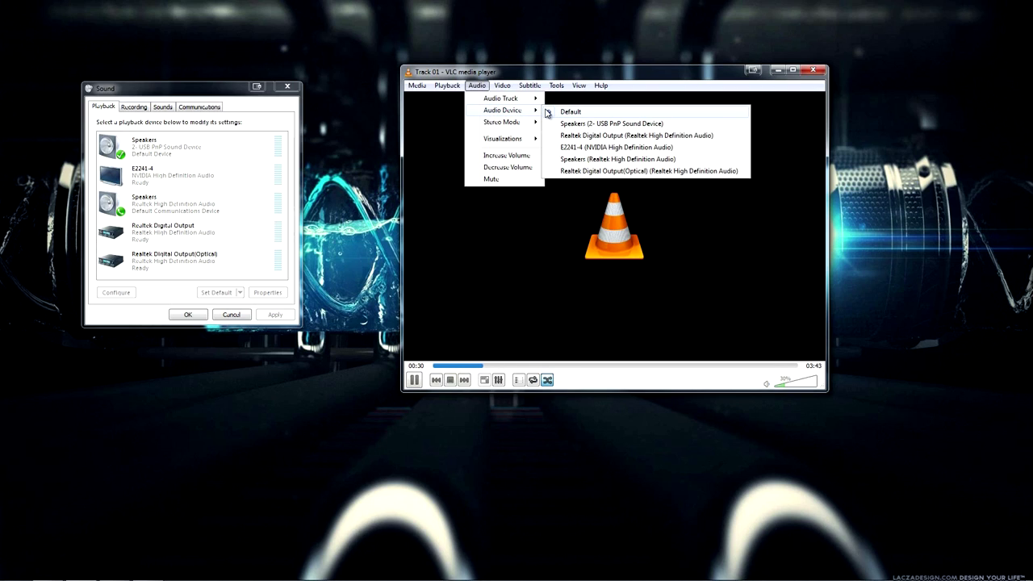
{"action": "left_click", "coordinate": [566, 161]}
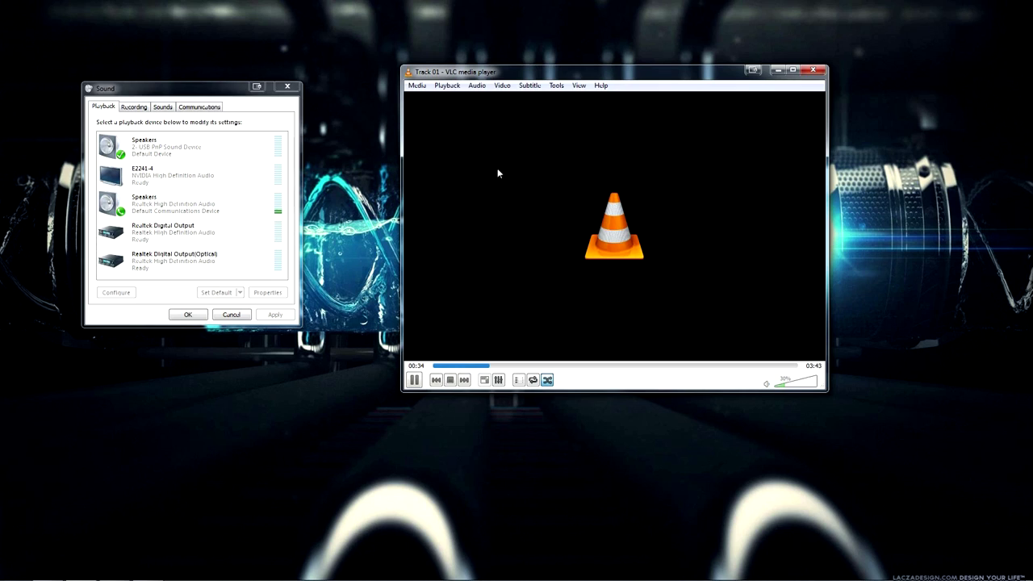